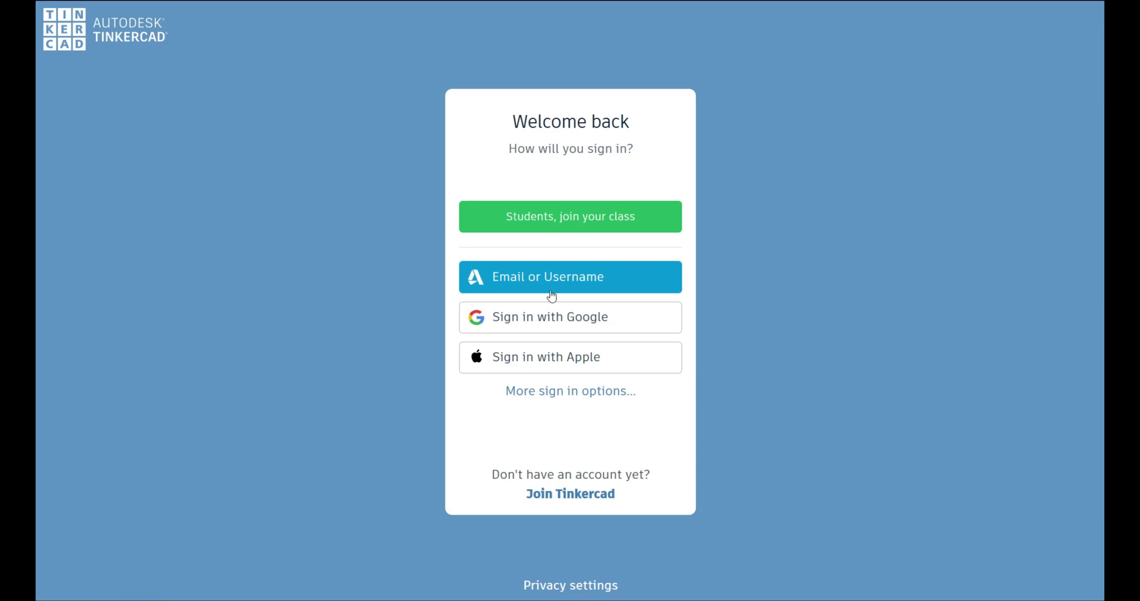
# Step: Sign in with Google and create a new circuit in the Circuits section
pyautogui.click(536, 329)
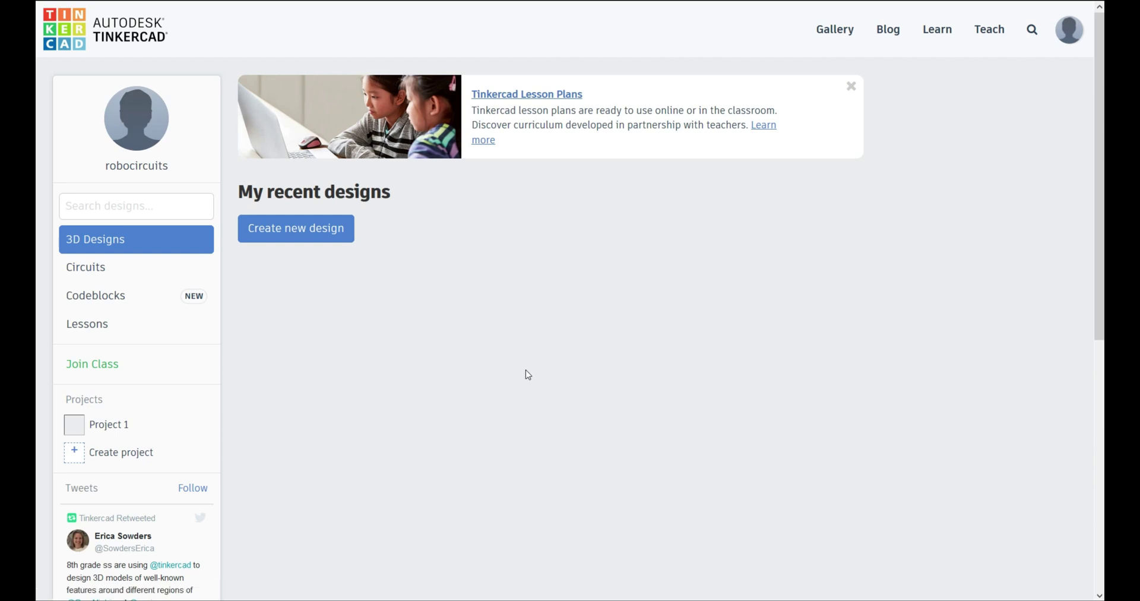
pyautogui.click(1070, 29)
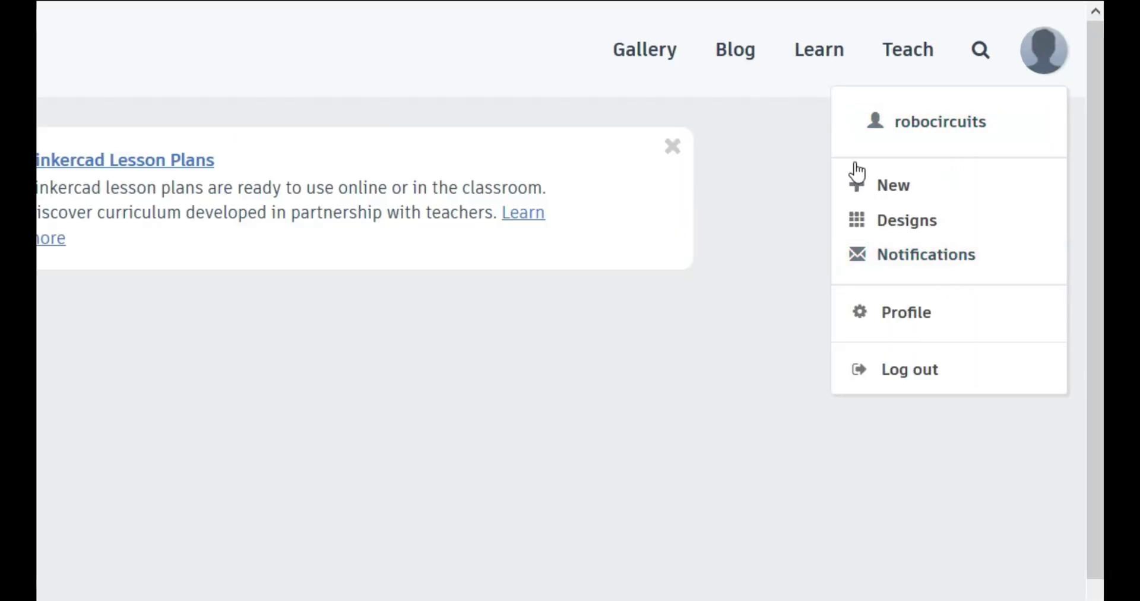
pyautogui.click(597, 494)
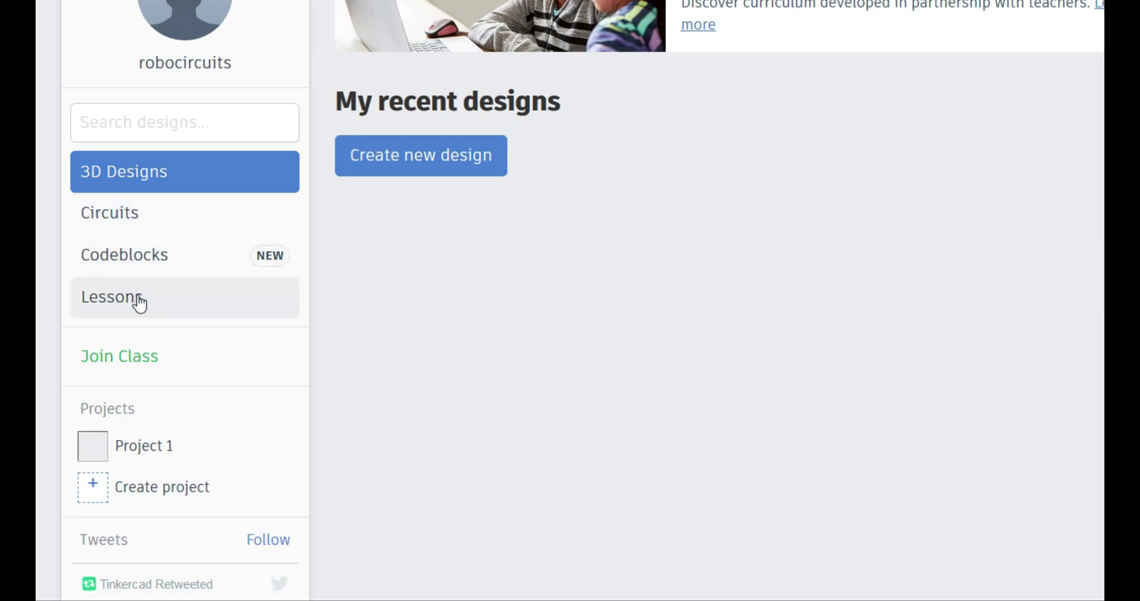
pyautogui.click(185, 208)
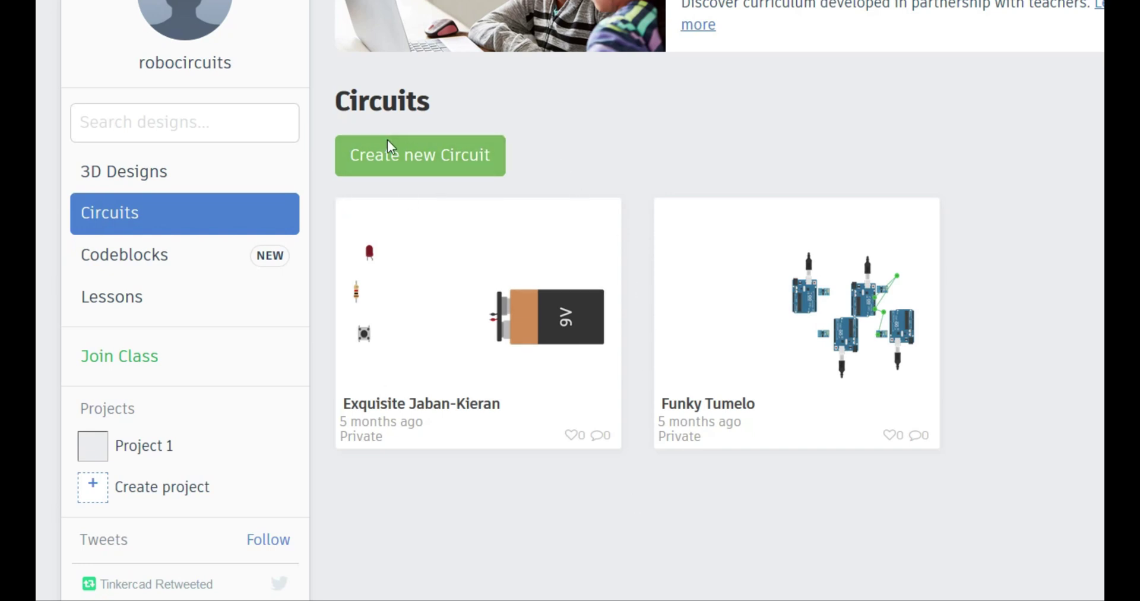
pyautogui.click(424, 170)
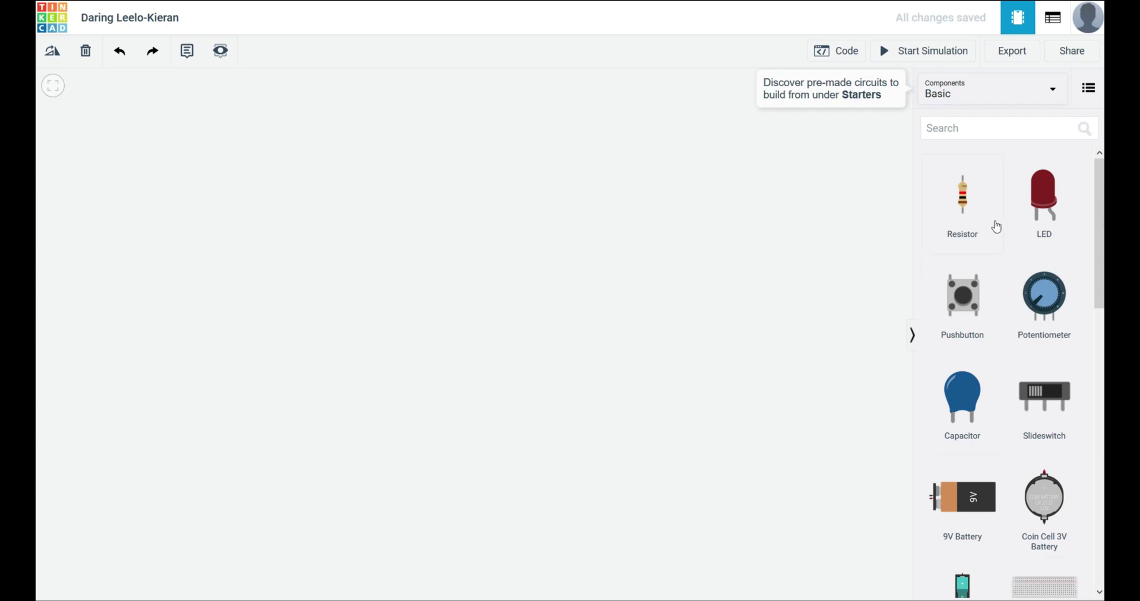
# Step: Place an LED, a resistor below it and a pushbutton below the resistor on the empty workplane
pyautogui.click(1043, 229)
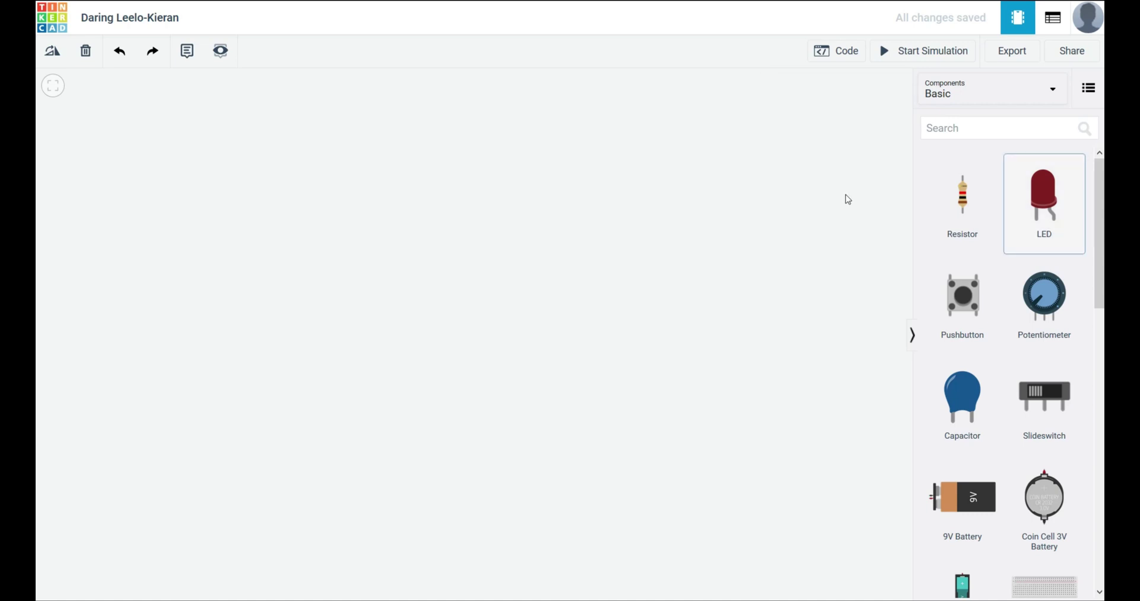
pyautogui.click(508, 235)
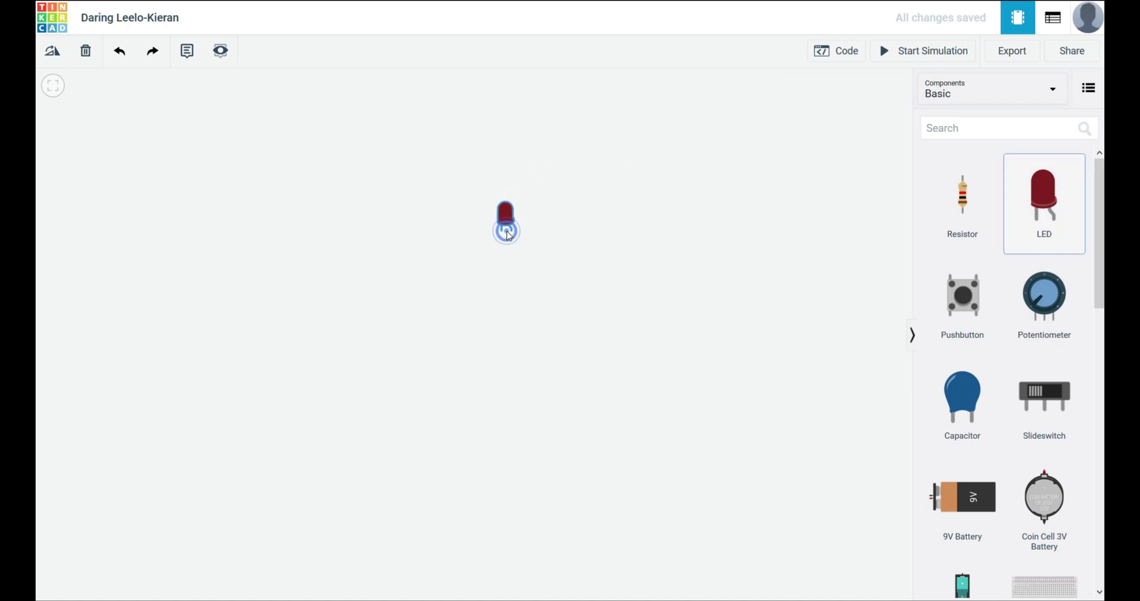
pyautogui.click(958, 221)
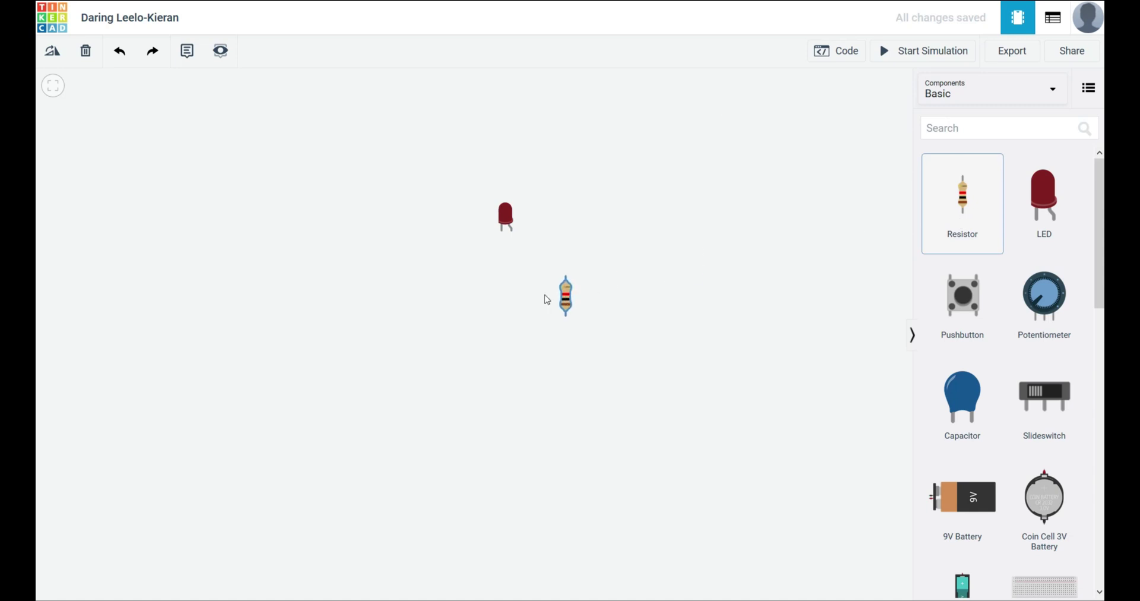
pyautogui.click(556, 297)
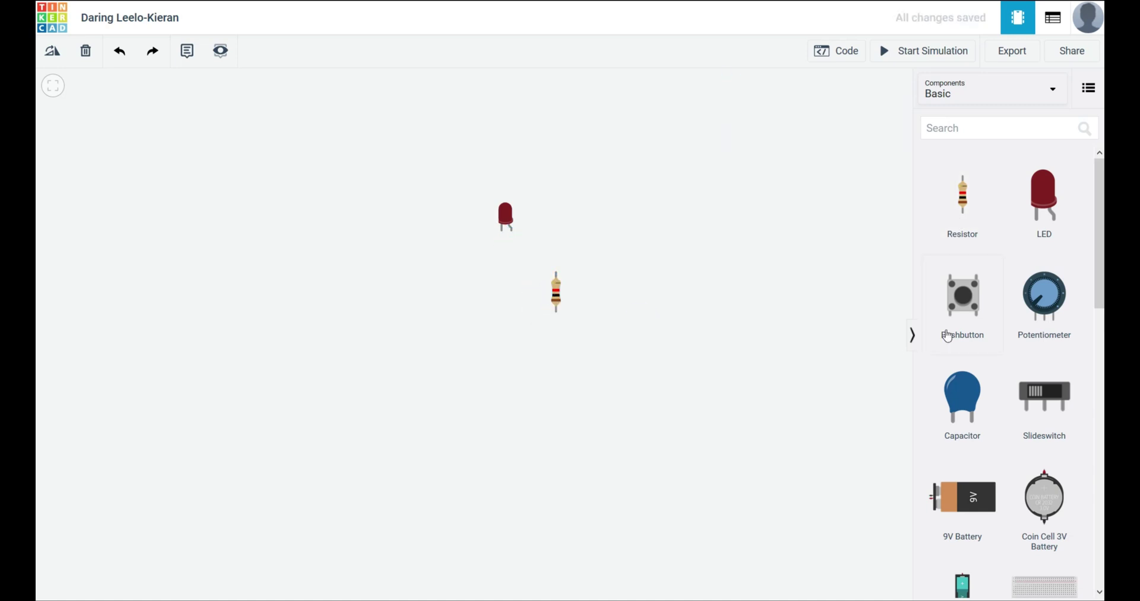
pyautogui.click(977, 300)
pyautogui.click(529, 360)
# Step: Place a 9V battery beside the other components with its terminals facing them
pyautogui.click(956, 499)
pyautogui.moveTo(288, 295); pyautogui.dragTo(405, 309)
pyautogui.click(649, 486)
# Step: Rotate the LED 180 degrees so that its legs point up
pyautogui.click(512, 220)
pyautogui.press('r')
pyautogui.press('r')
pyautogui.press('r')
pyautogui.press('r')
pyautogui.press('r')
pyautogui.press('r')
pyautogui.click(738, 401)
# Step: Wire the battery's positive terminal through the LED, the resistor and the pushbutton back to its negative terminal
pyautogui.click(450, 292)
pyautogui.click(467, 231)
pyautogui.click(512, 230)
pyautogui.click(512, 230)
pyautogui.click(556, 273)
pyautogui.click(556, 308)
pyautogui.click(537, 343)
pyautogui.click(450, 302)
pyautogui.click(517, 342)
pyautogui.click(651, 406)
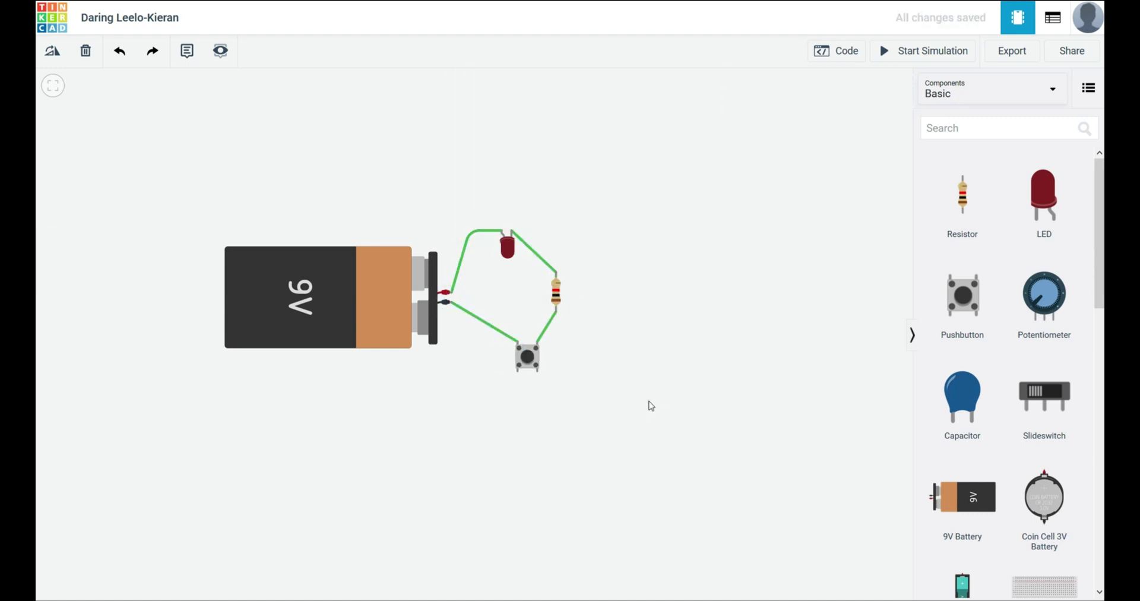
# Step: Simulate the circuit, operate the pushbutton, and stop the simulation
pyautogui.click(901, 58)
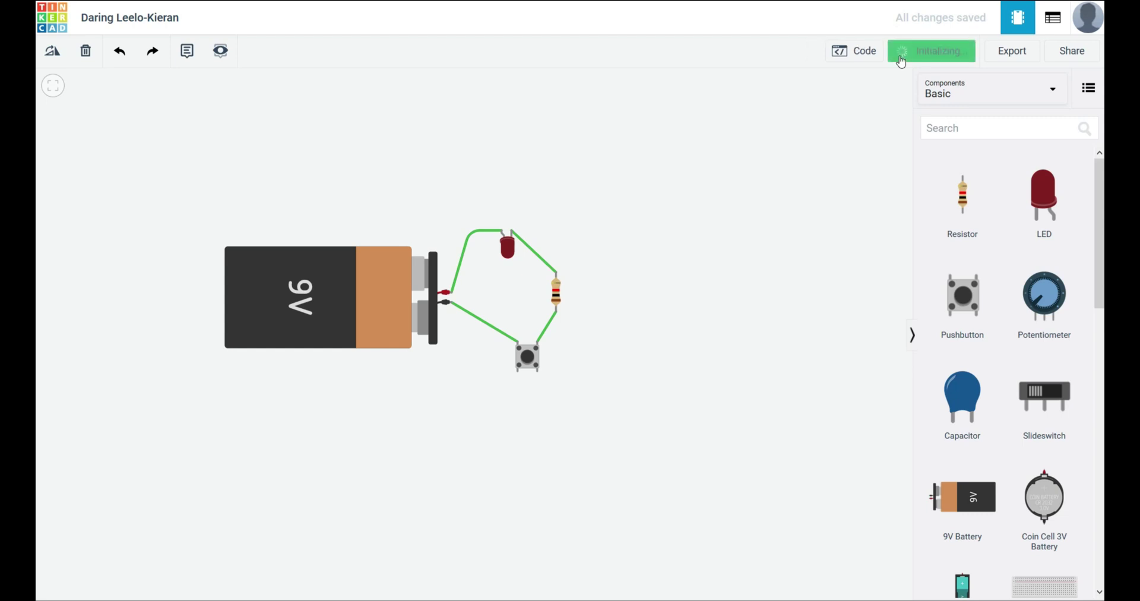
pyautogui.click(532, 359)
pyautogui.click(531, 358)
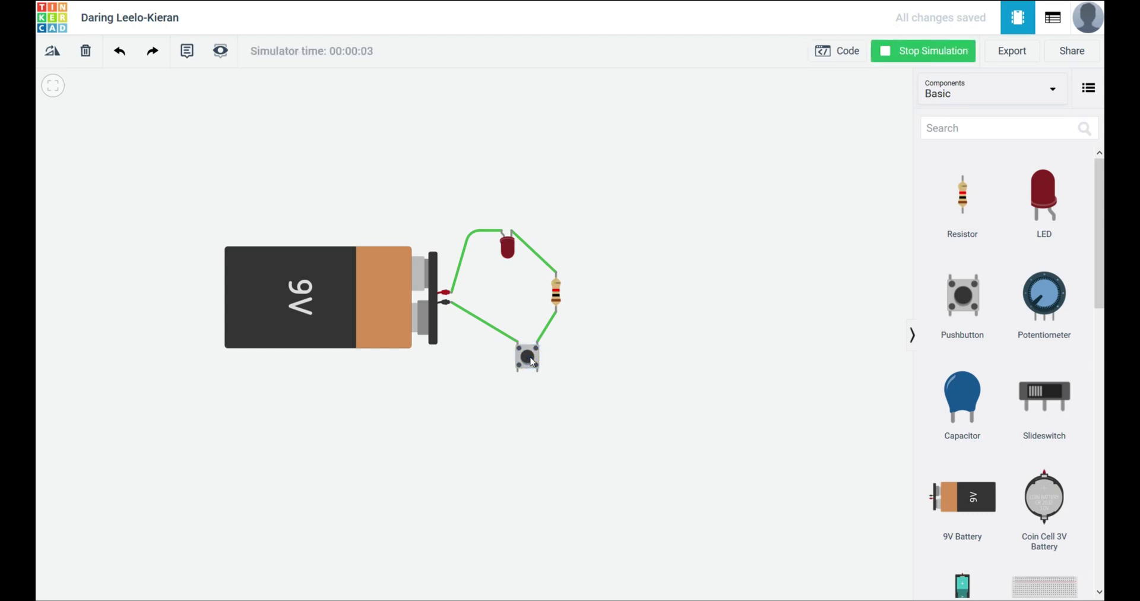
pyautogui.click(531, 359)
pyautogui.click(920, 52)
# Step: Replace the pushbutton and the resistor with a potentiometer placed below the LED
pyautogui.press('Delete')
pyautogui.moveTo(1045, 303); pyautogui.dragTo(539, 404)
pyautogui.click(596, 408)
pyautogui.click(556, 297)
pyautogui.press('Delete')
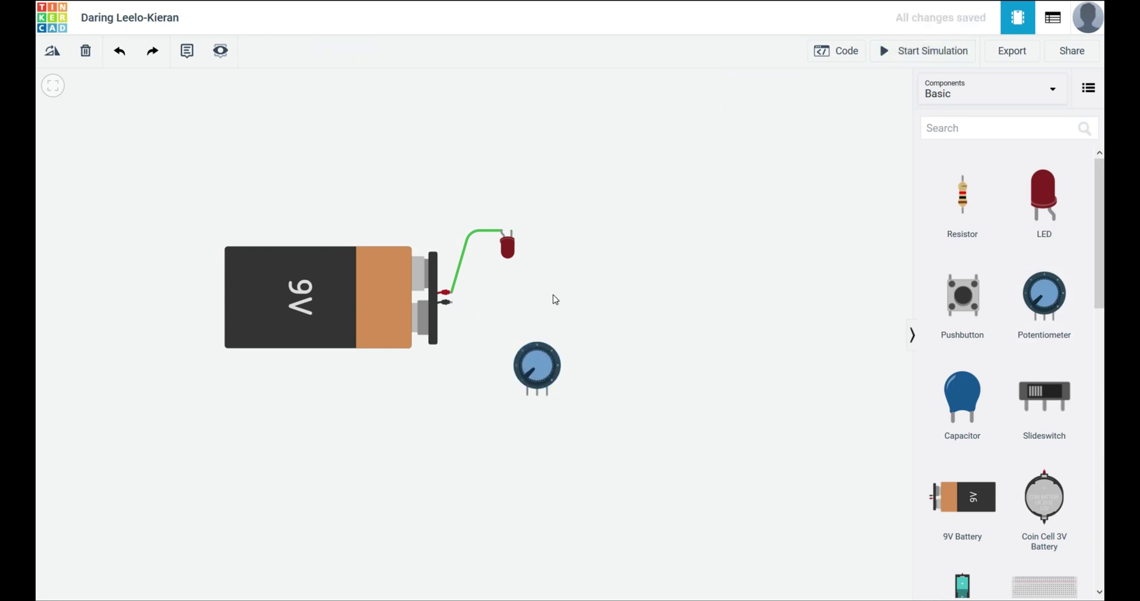
# Step: Delete the remaining wire and arrange the potentiometer above the LED, beside the battery's terminals
pyautogui.moveTo(534, 371); pyautogui.dragTo(586, 279)
pyautogui.moveTo(506, 248); pyautogui.dragTo(576, 403)
pyautogui.click(461, 261)
pyautogui.press('Delete')
pyautogui.moveTo(588, 280); pyautogui.dragTo(562, 255)
pyautogui.click(670, 326)
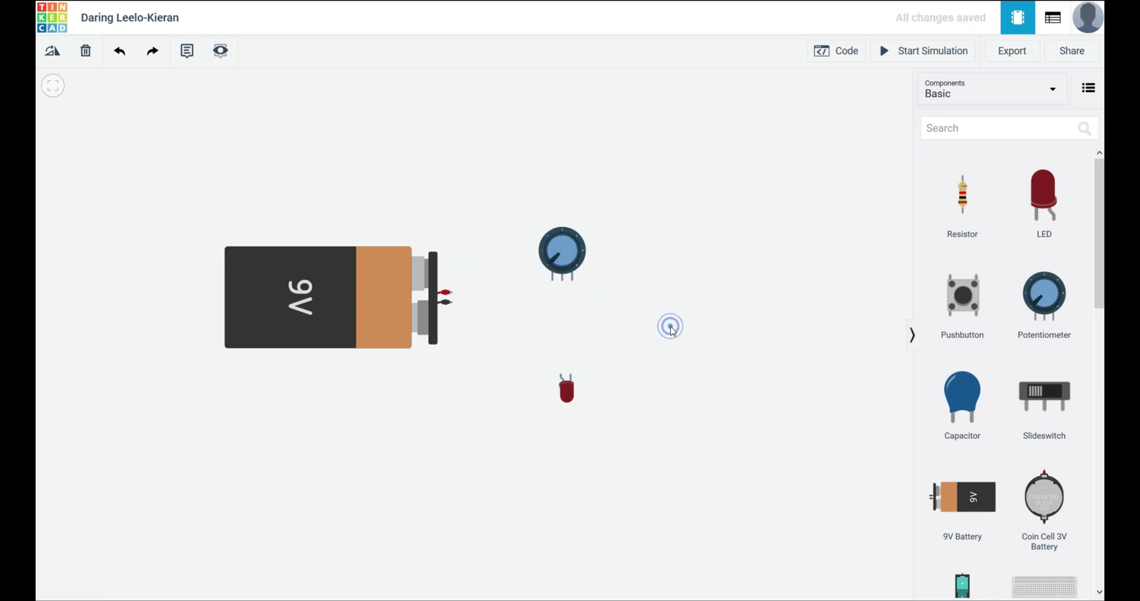
# Step: Wire the battery's positive terminal to the potentiometer's first terminal and its negative terminal to the third
pyautogui.click(445, 292)
pyautogui.click(552, 279)
pyautogui.click(446, 303)
pyautogui.click(589, 327)
pyautogui.click(572, 280)
pyautogui.click(650, 300)
# Step: Wire the potentiometer's wiper and its third terminal to the two legs of the LED
pyautogui.click(563, 279)
pyautogui.click(562, 376)
pyautogui.click(641, 336)
pyautogui.click(572, 376)
pyautogui.click(589, 320)
pyautogui.click(572, 280)
pyautogui.click(657, 331)
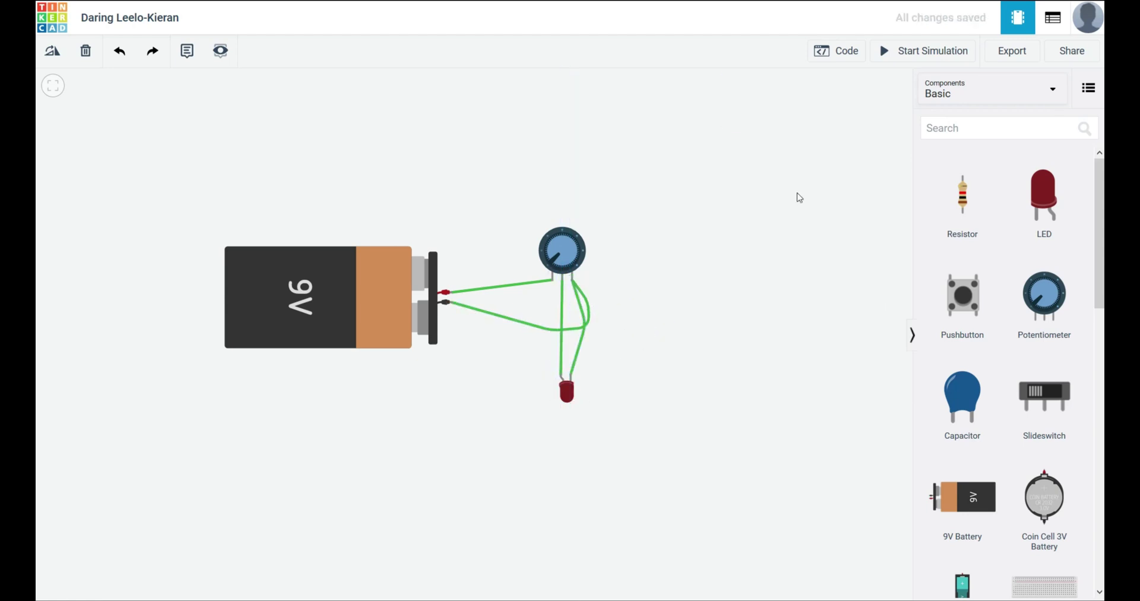
# Step: Simulate the potentiometer circuit and turn the potentiometer's knob
pyautogui.click(923, 54)
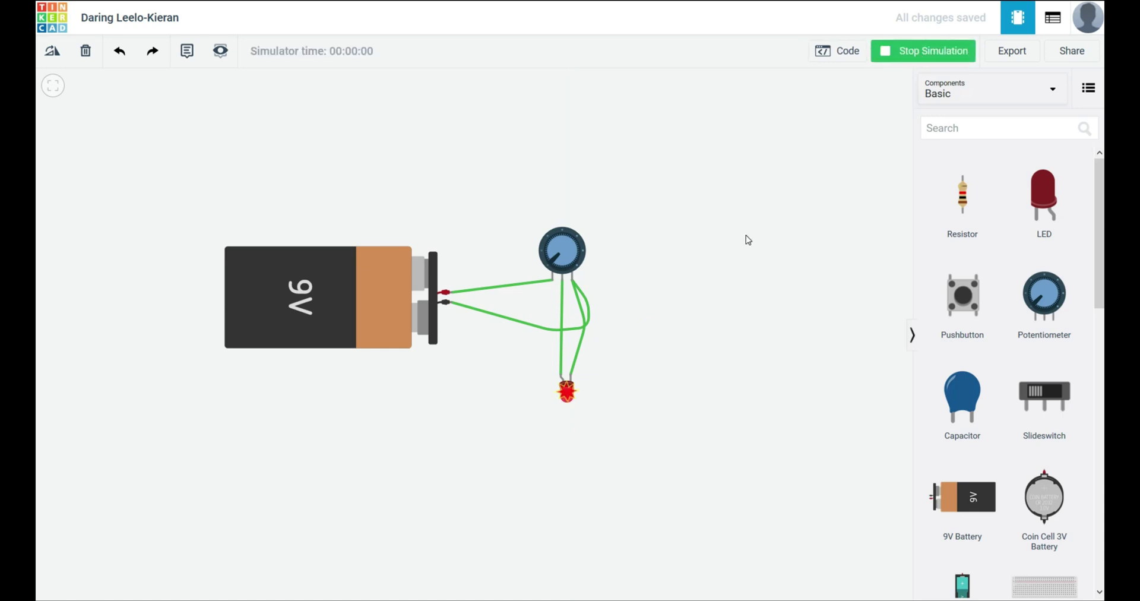
pyautogui.moveTo(559, 255); pyautogui.dragTo(538, 268)
pyautogui.moveTo(545, 271); pyautogui.dragTo(543, 267)
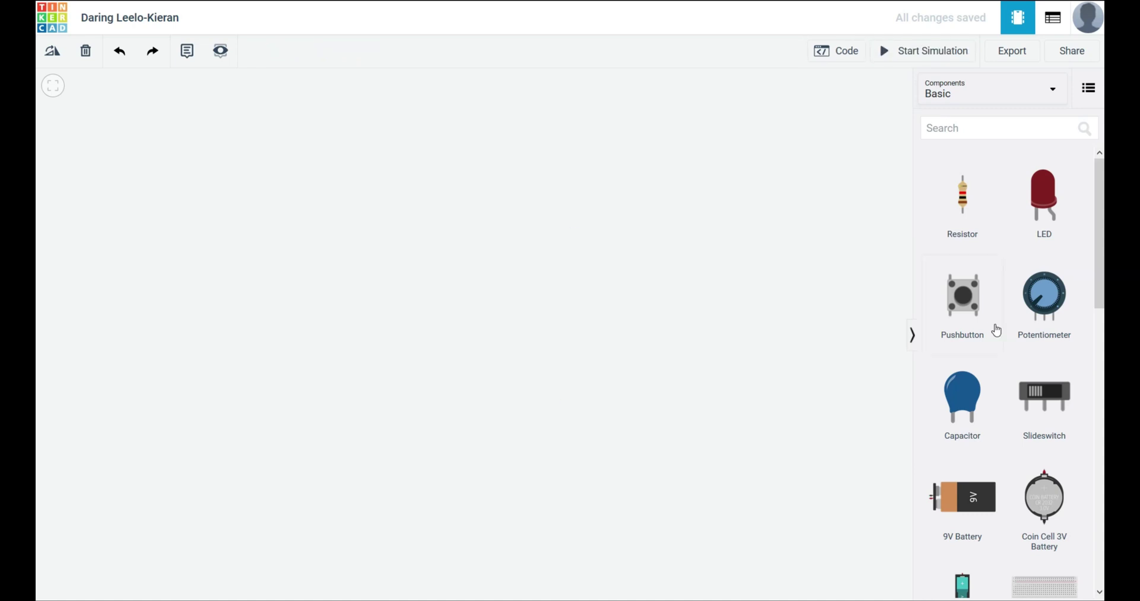
# Step: Place an Arduino Uno R3 near the middle of the empty workplane
pyautogui.scroll(-6, 999, 329)
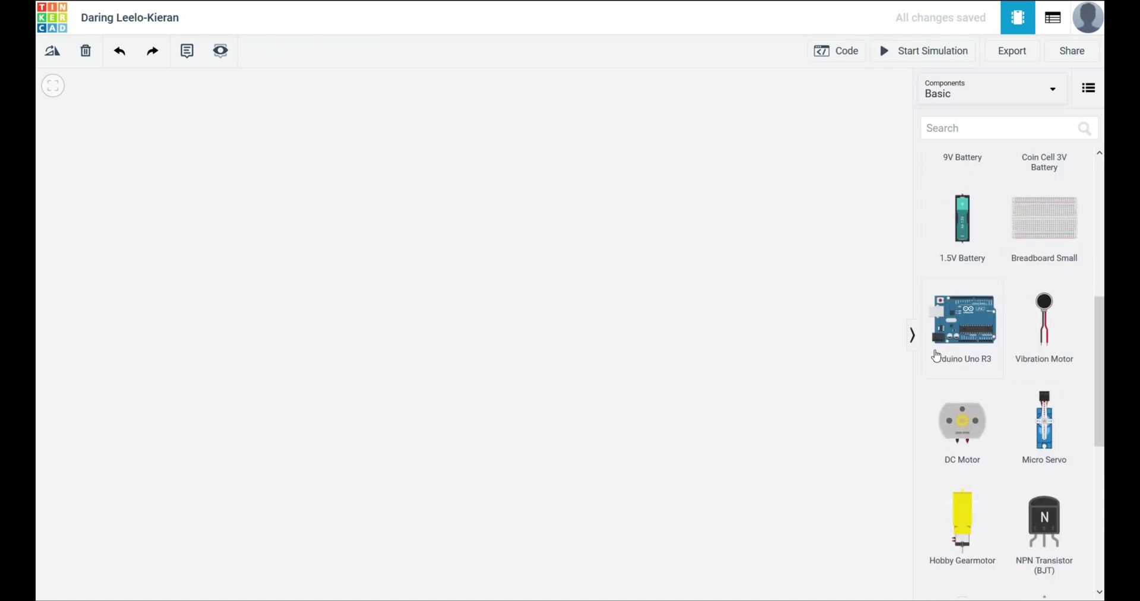
pyautogui.click(957, 321)
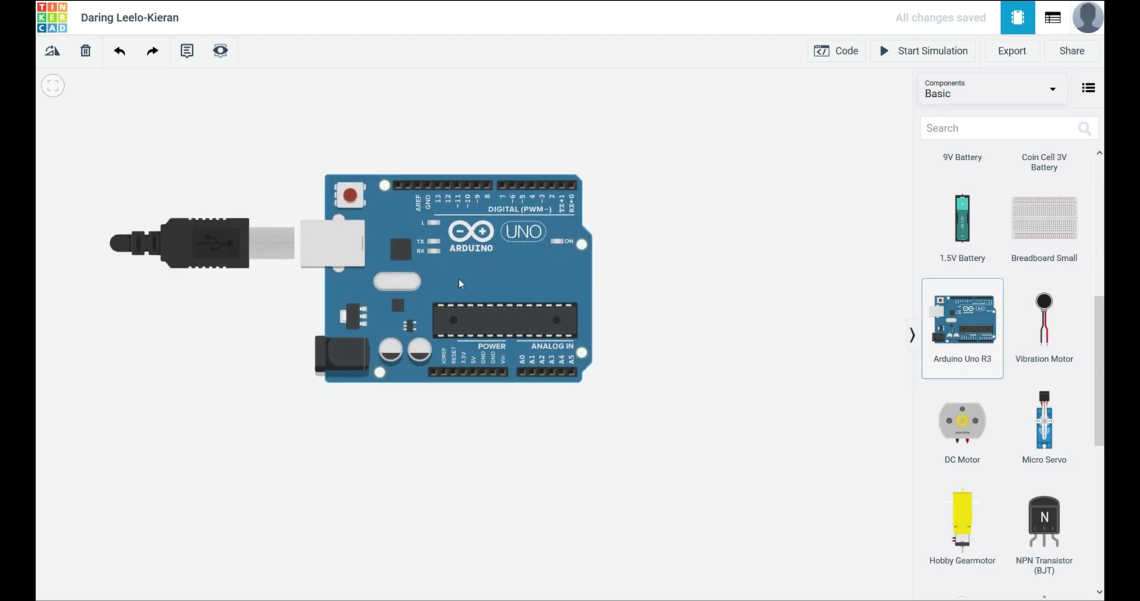
pyautogui.click(673, 300)
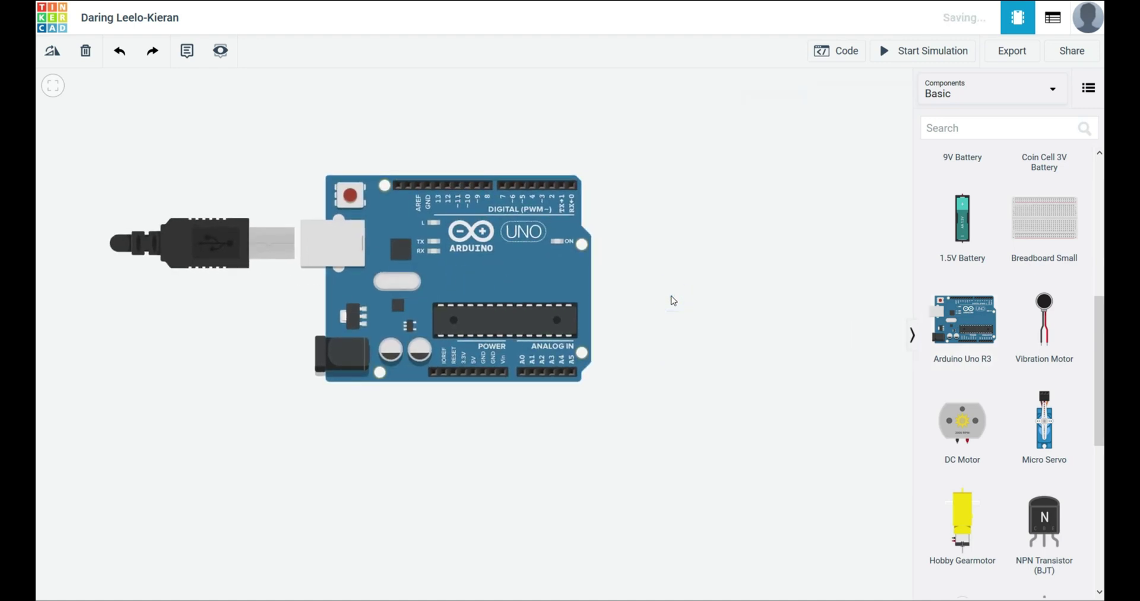
pyautogui.moveTo(552, 267); pyautogui.dragTo(678, 292)
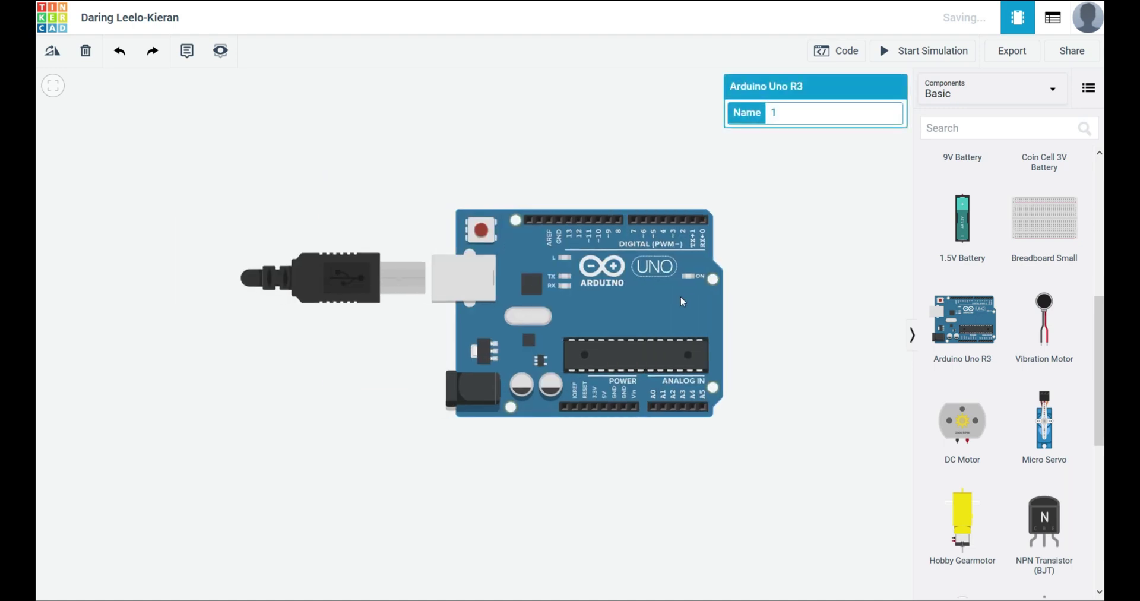
pyautogui.click(793, 319)
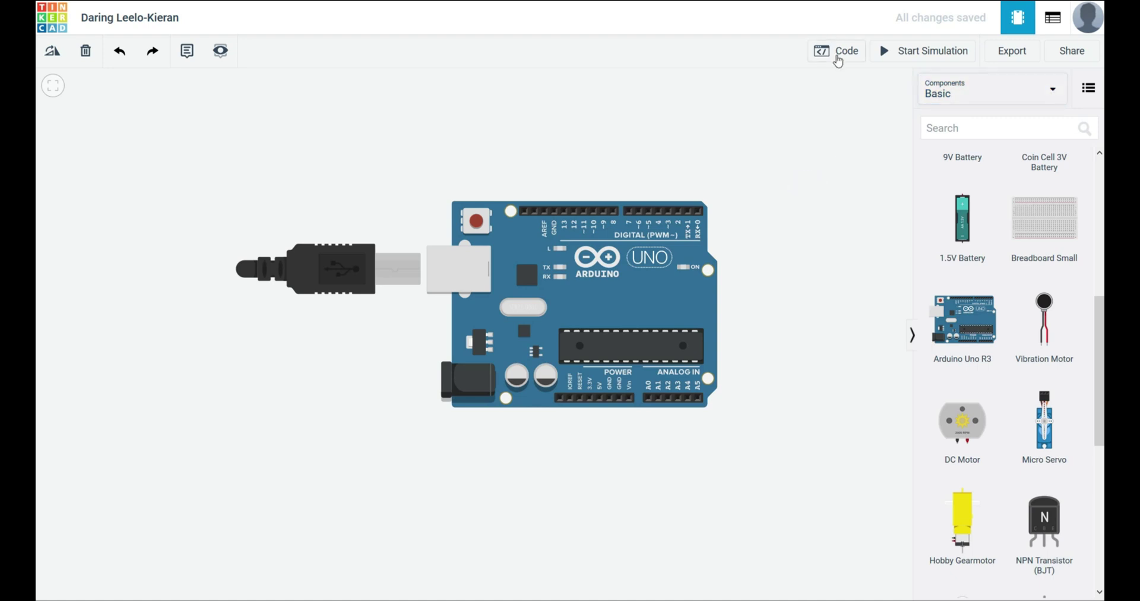
# Step: Open the Arduino's code editor and simulate its default blink program
pyautogui.click(838, 54)
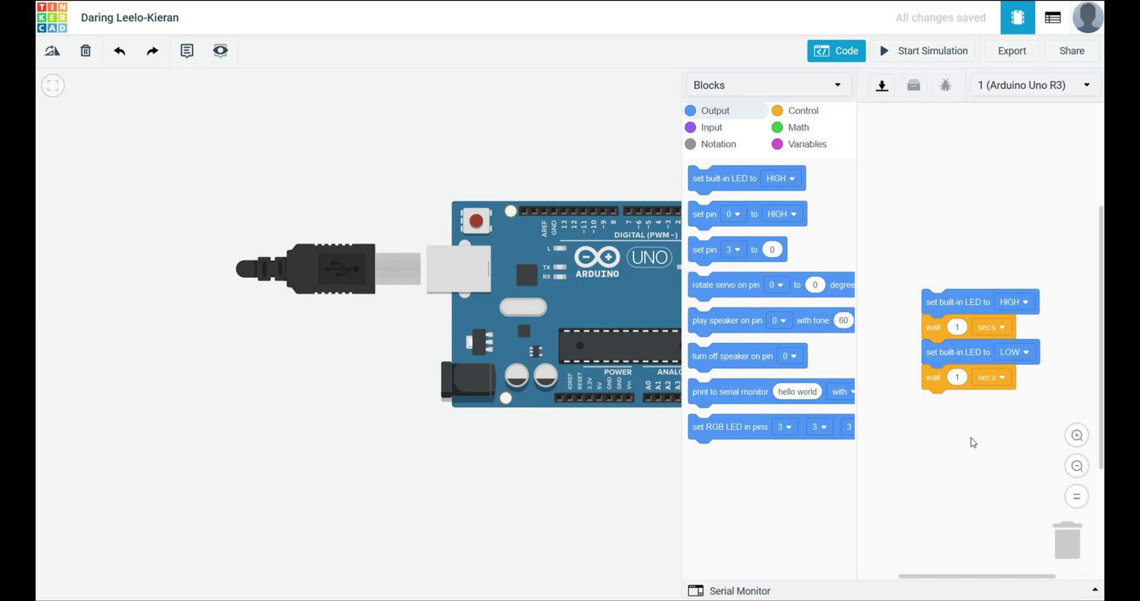
pyautogui.click(919, 48)
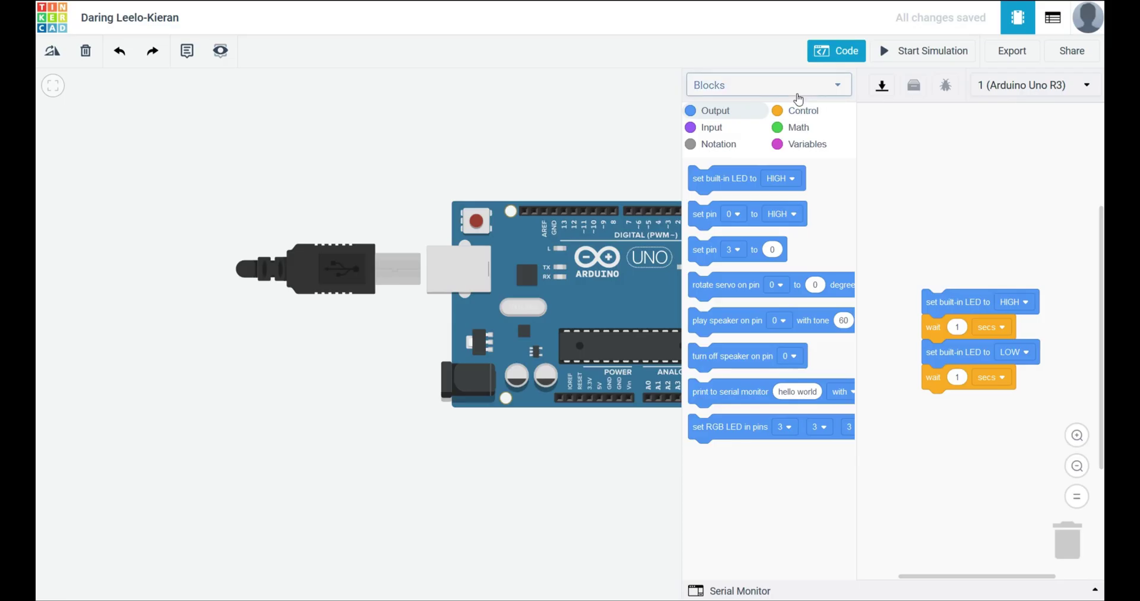
# Step: Switch the code editor from Blocks to Text mode and confirm discarding the blocks
pyautogui.click(796, 93)
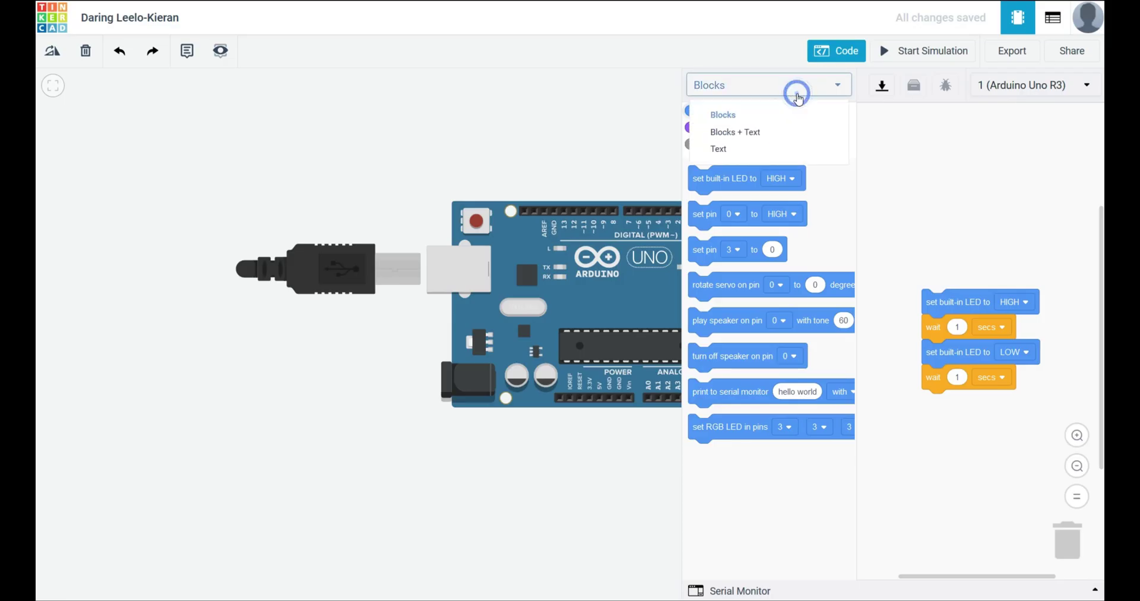
pyautogui.click(767, 150)
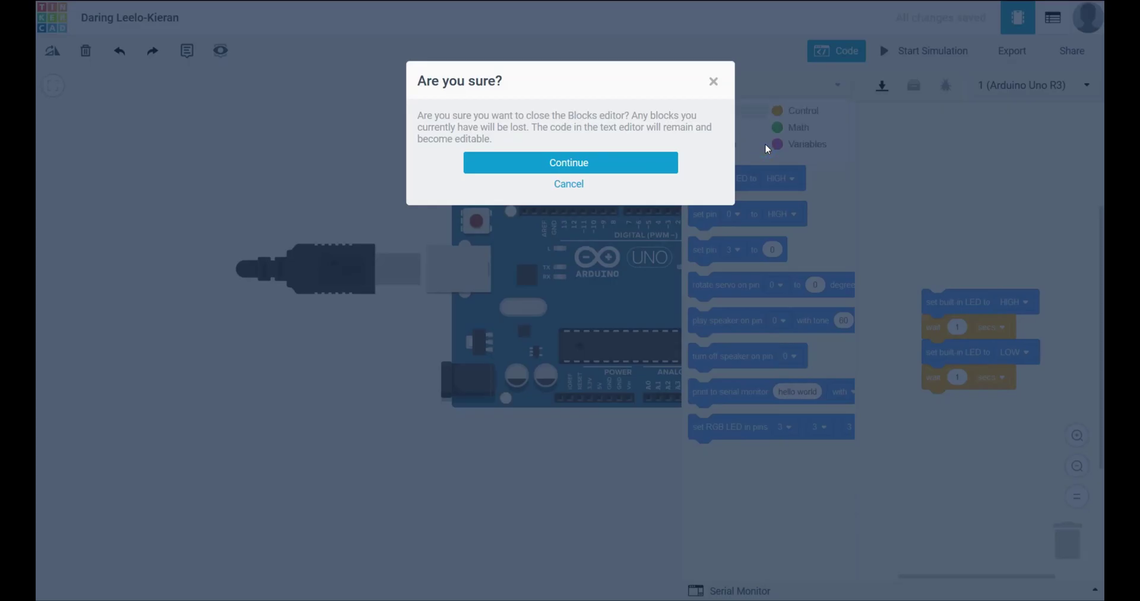
pyautogui.click(631, 171)
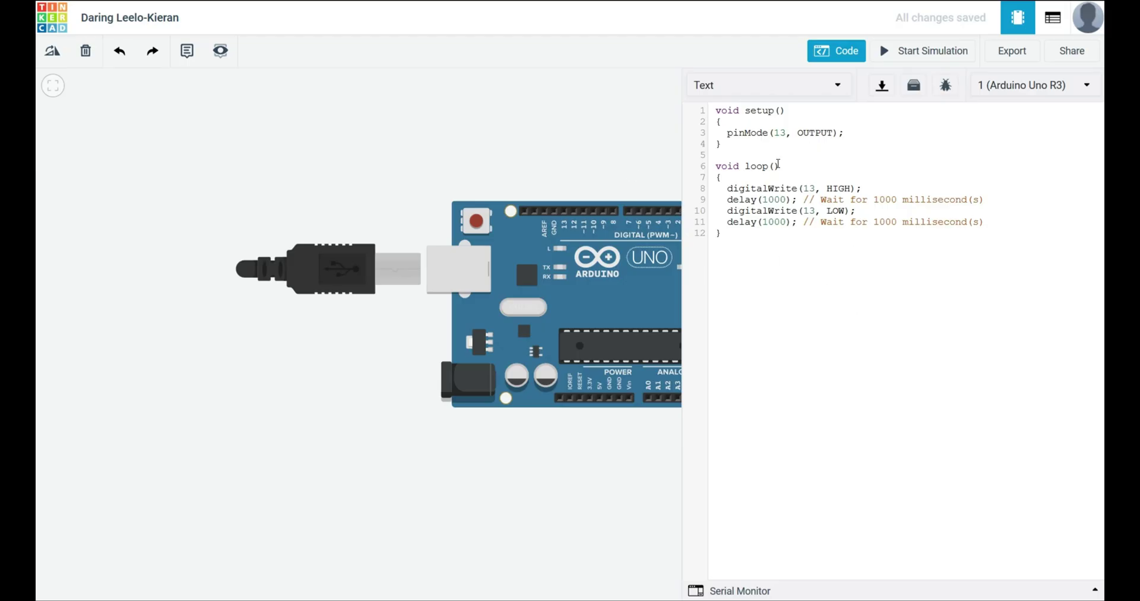
pyautogui.moveTo(761, 240); pyautogui.dragTo(717, 110)
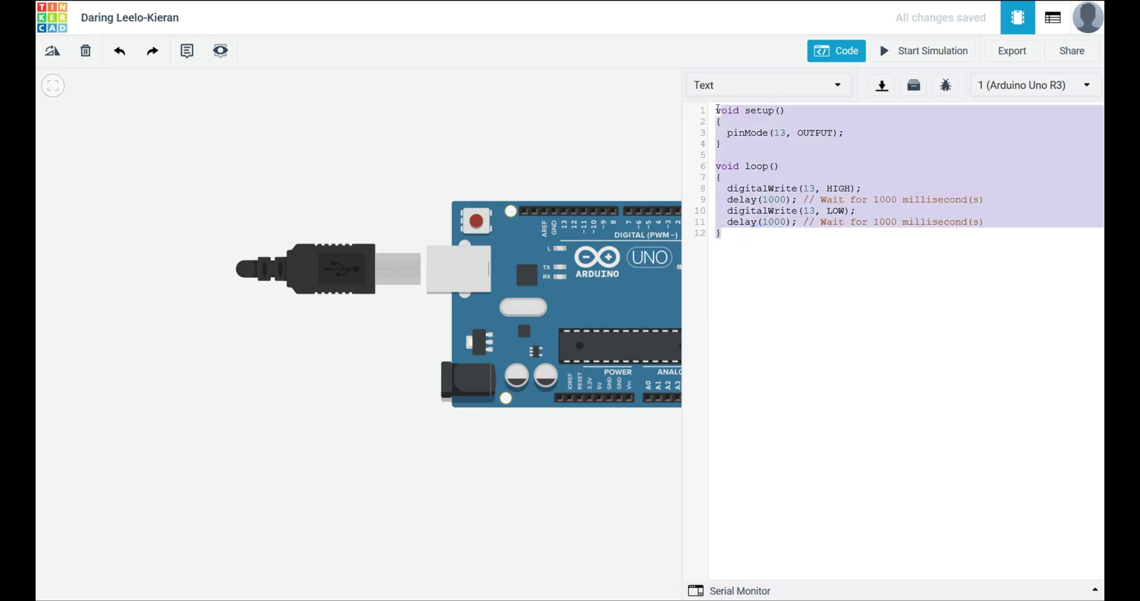
pyautogui.click(813, 328)
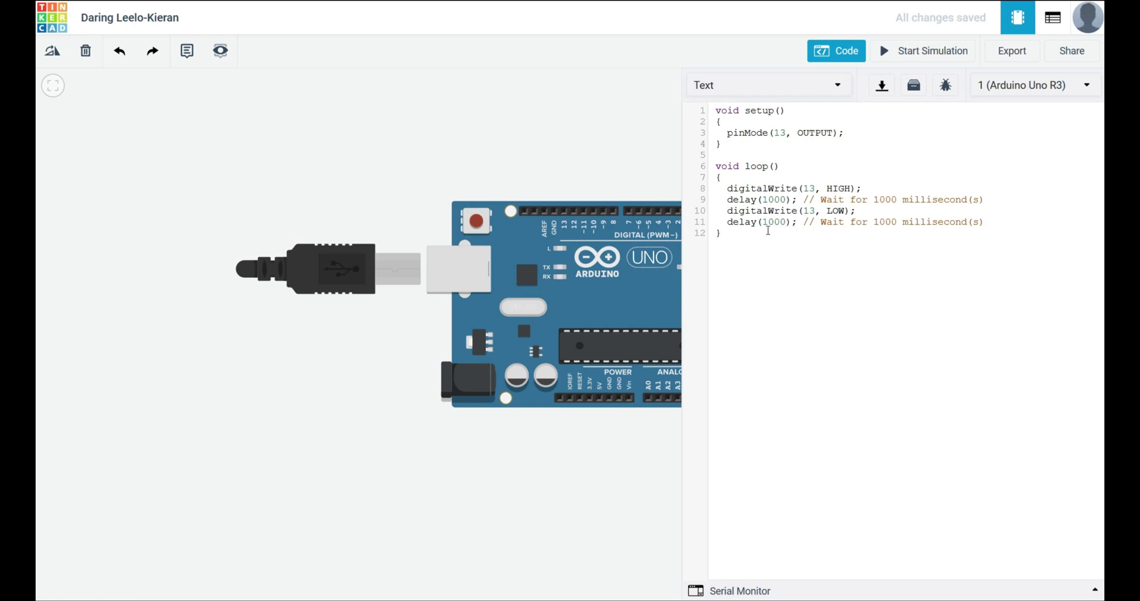
# Step: Set the last delay in the loop function to 2000 and close the code editor
pyautogui.click(768, 223)
pyautogui.press('BackSpace')
pyautogui.write('2')
pyautogui.click(848, 46)
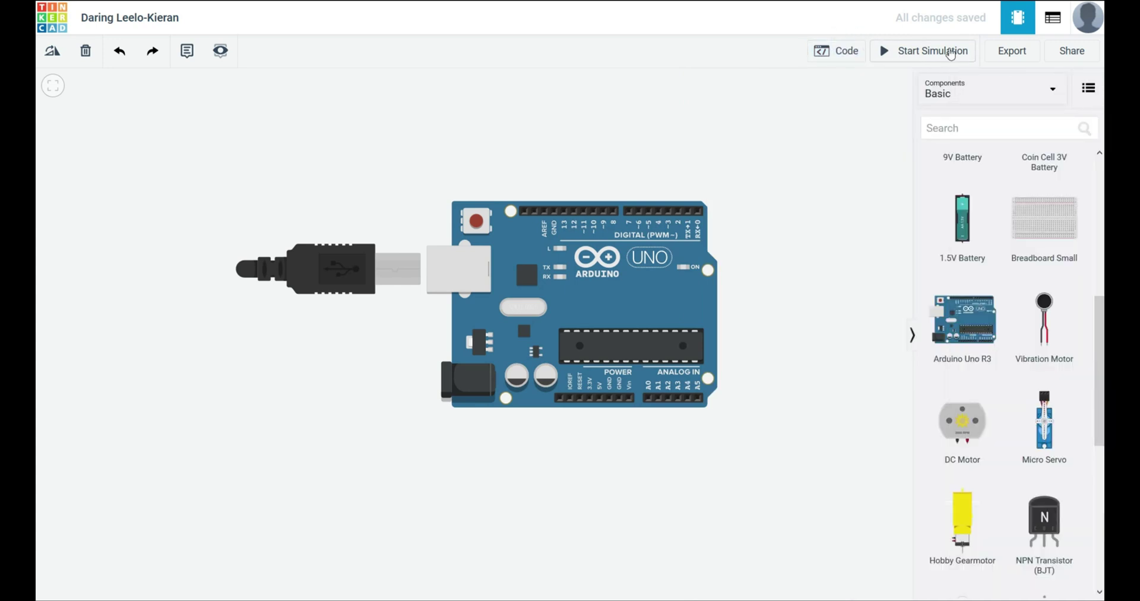
# Step: Simulate the Arduino with the edited blink code and stop the simulation
pyautogui.click(949, 50)
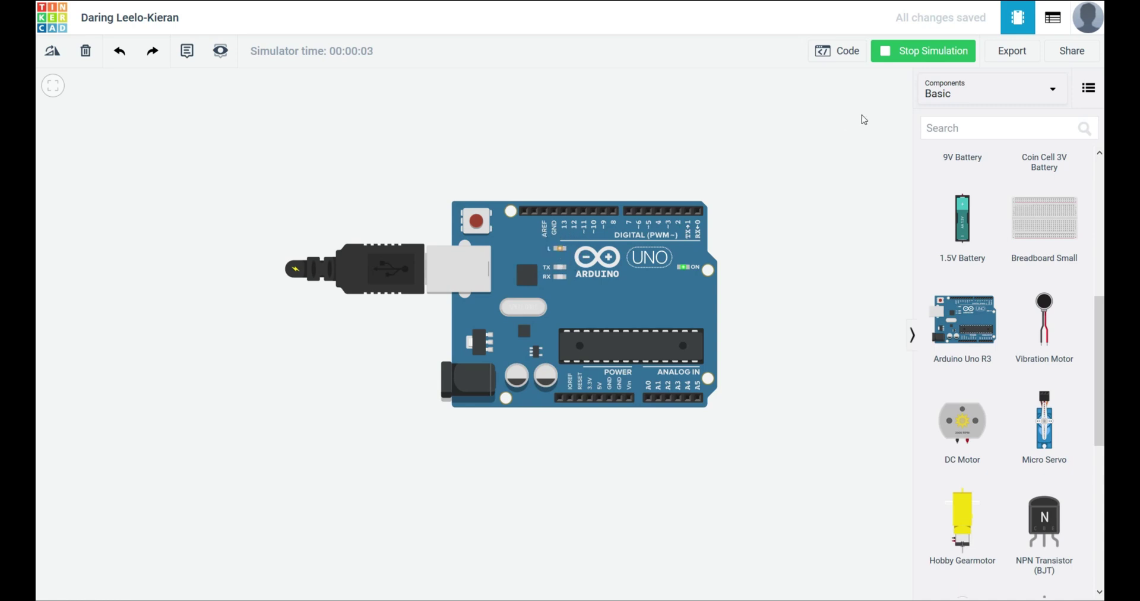
pyautogui.click(914, 58)
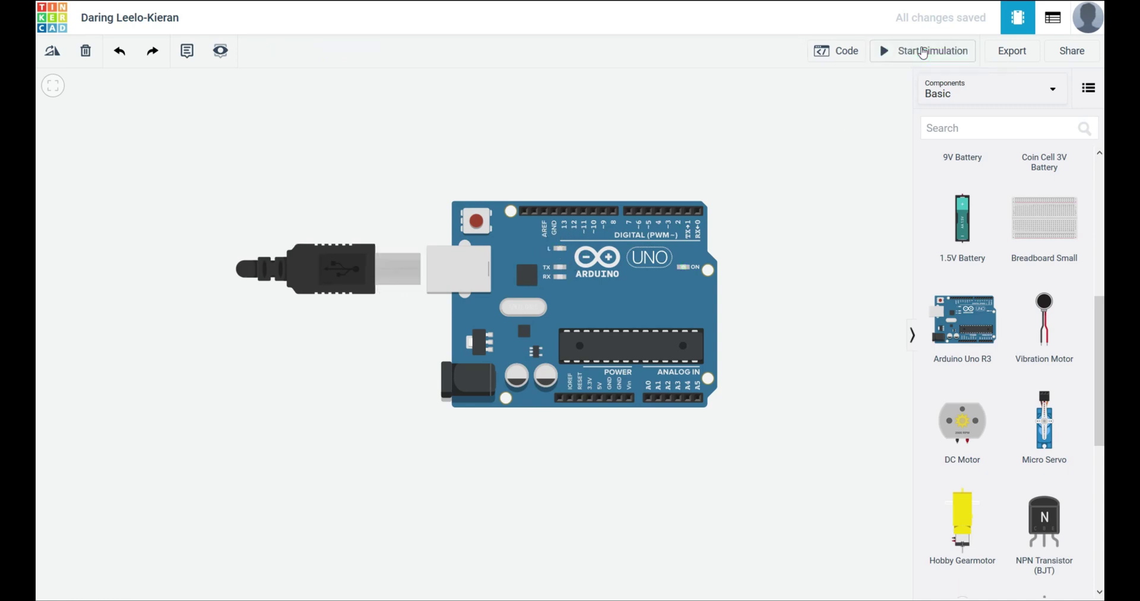
# Step: Place an LED above the Arduino's digital pins
pyautogui.scroll(5, 996, 207)
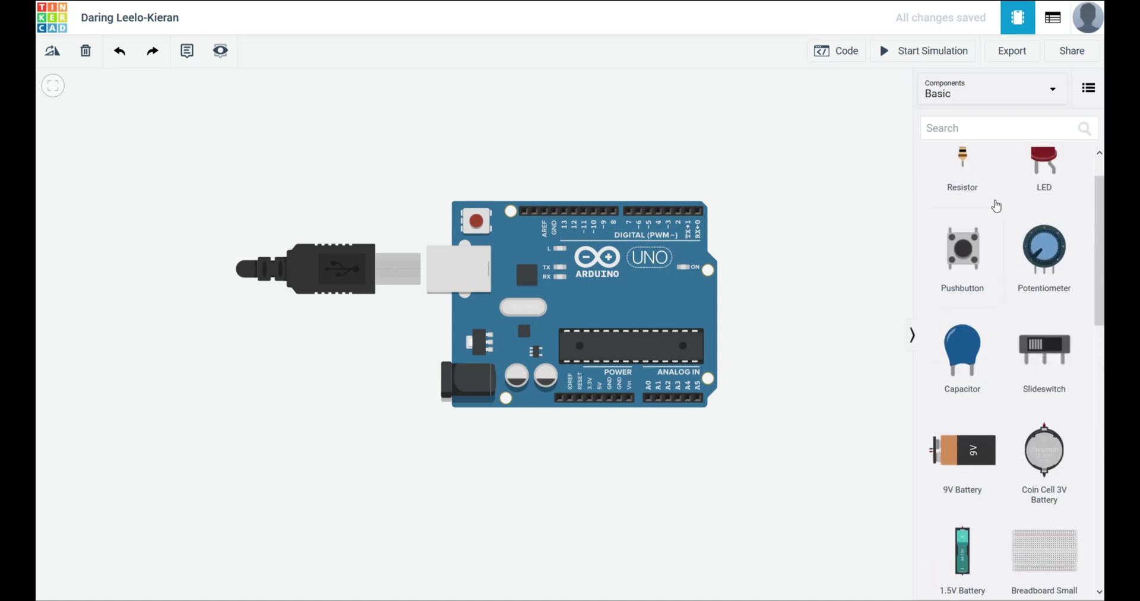
pyautogui.moveTo(1044, 196); pyautogui.dragTo(573, 167)
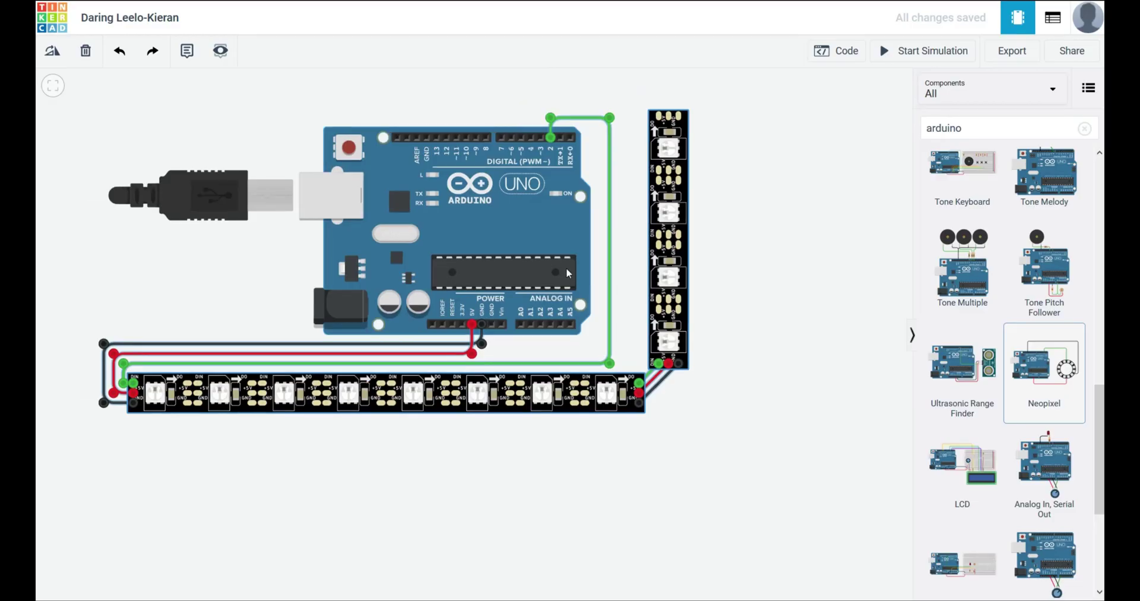
# Step: Place the Neopixel starter circuit with its Arduino Uno in the empty workspace
pyautogui.scroll(3, 579, 277)
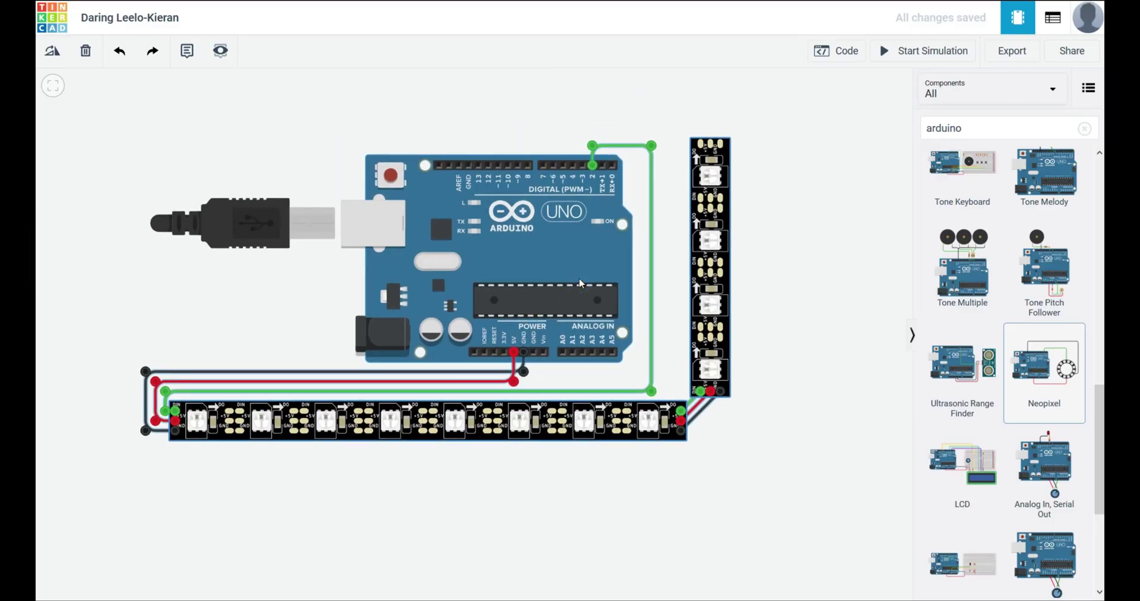
pyautogui.click(756, 502)
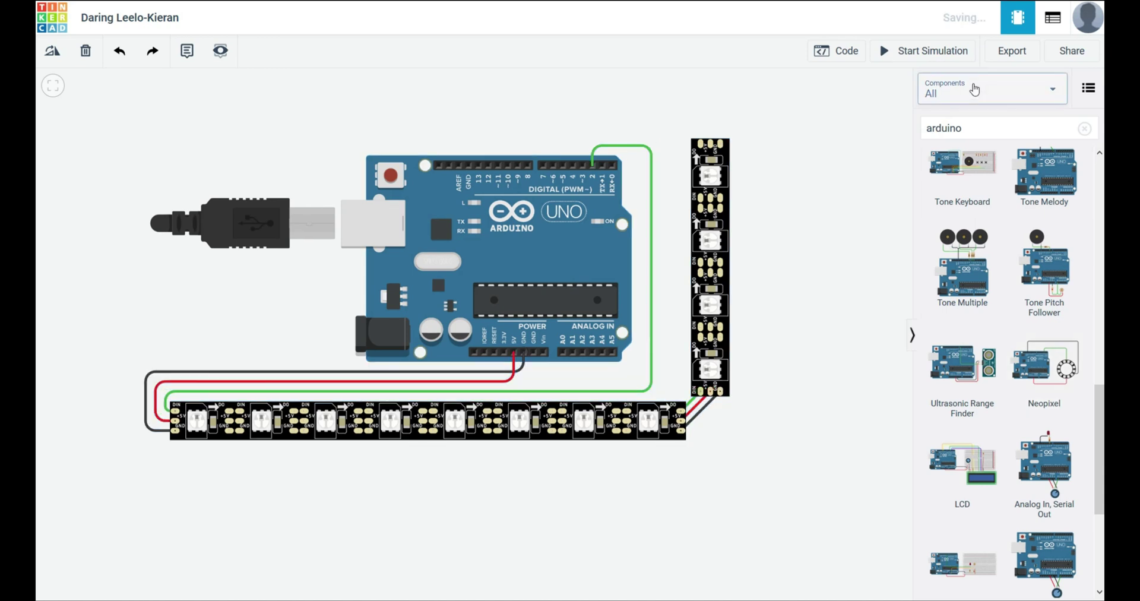
# Step: Review the Neopixel circuit's Arduino code, close the code editor, and run and stop the simulation
pyautogui.click(848, 60)
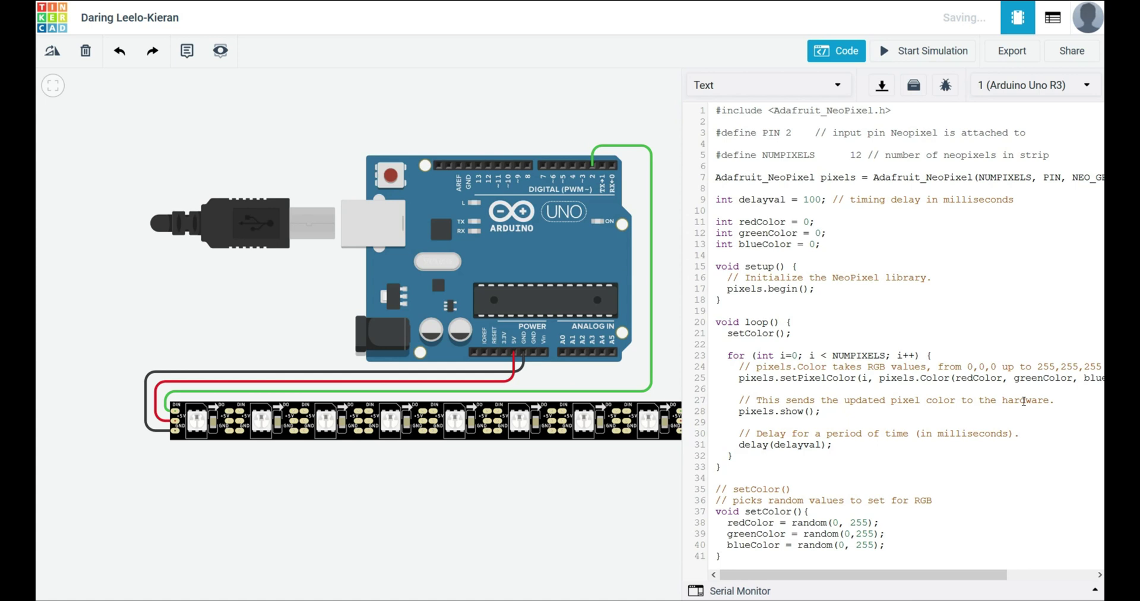
pyautogui.click(983, 321)
pyautogui.click(839, 62)
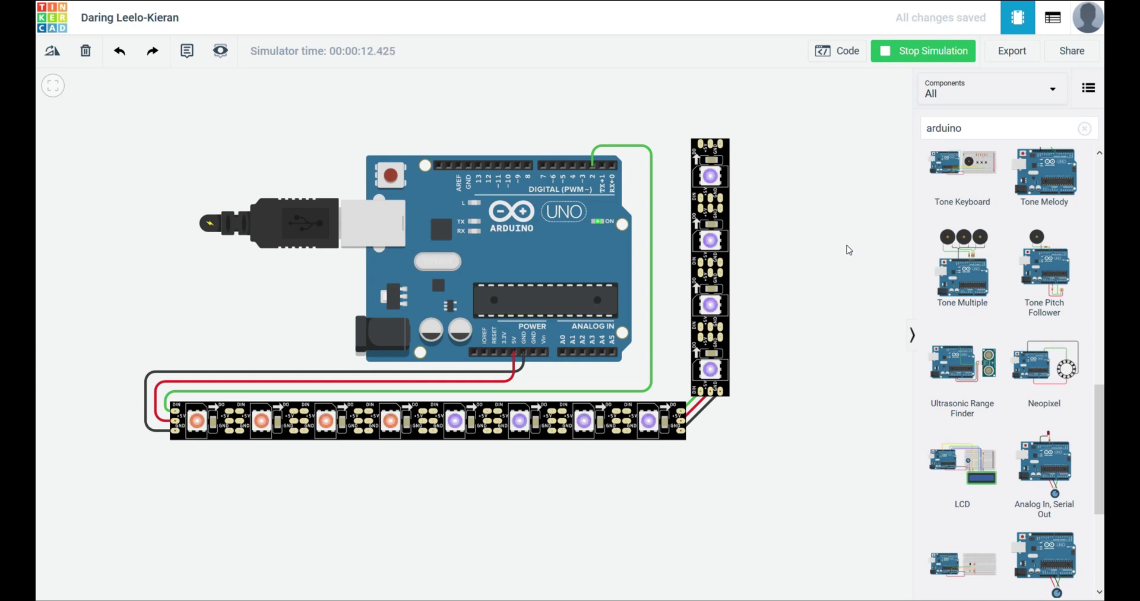
pyautogui.click(915, 47)
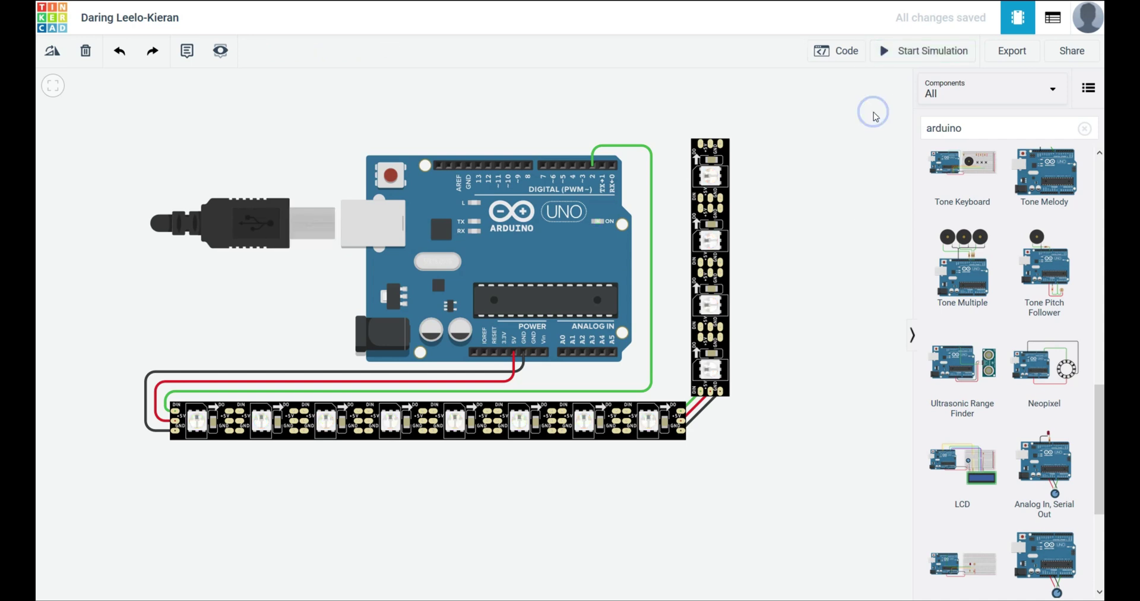
pyautogui.click(838, 430)
# Step: Export the circuit as an EAGLE .BRD board layout and save the file Daring Leelo-Kieran.brd
pyautogui.click(1021, 61)
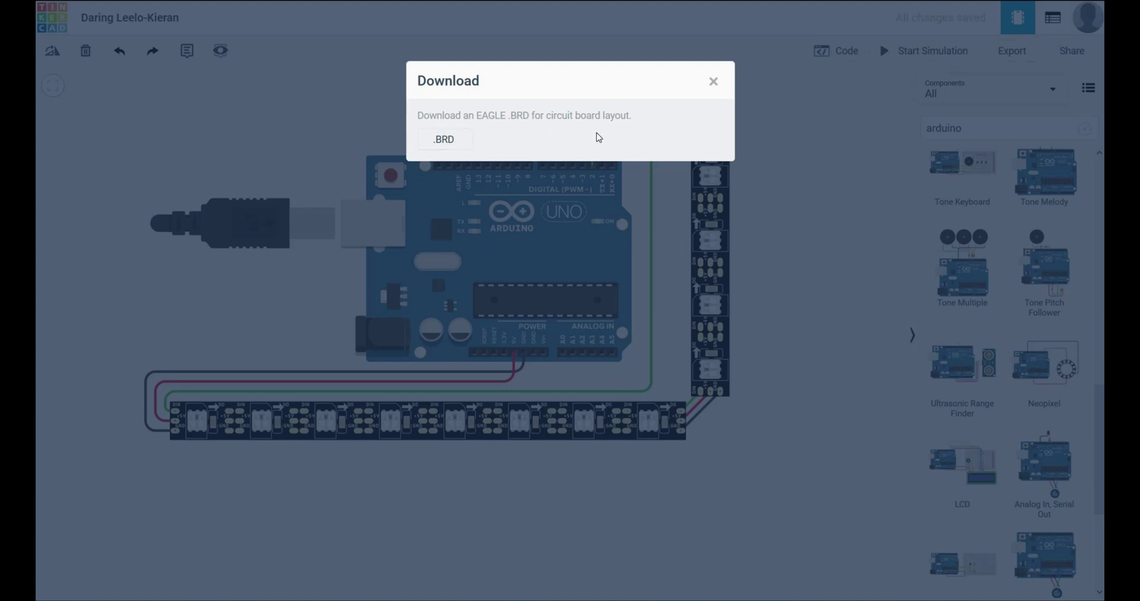
pyautogui.click(458, 140)
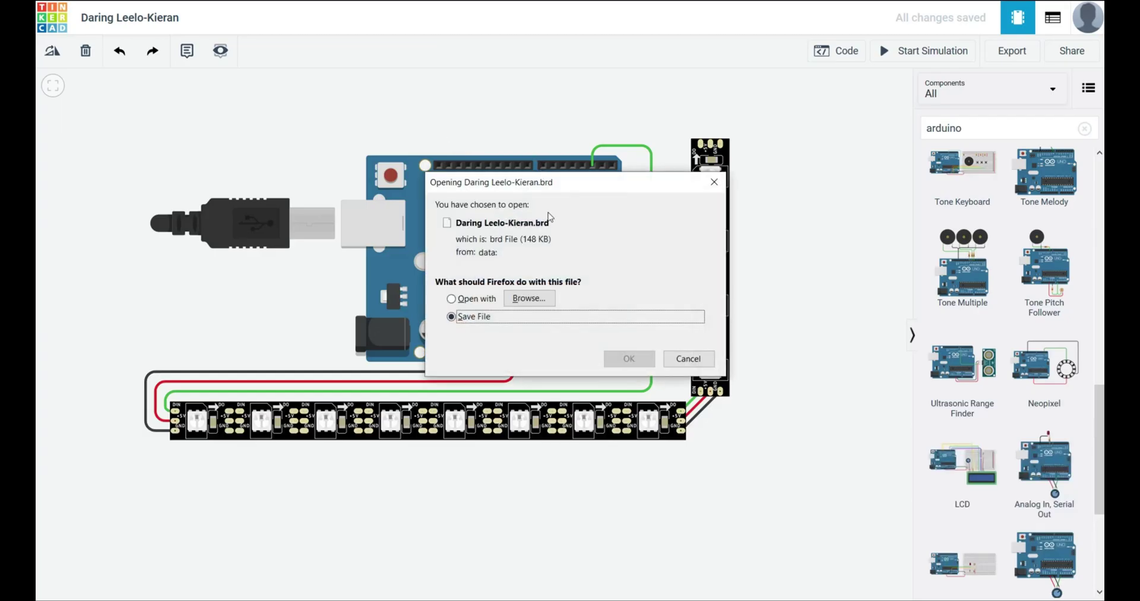
pyautogui.click(629, 359)
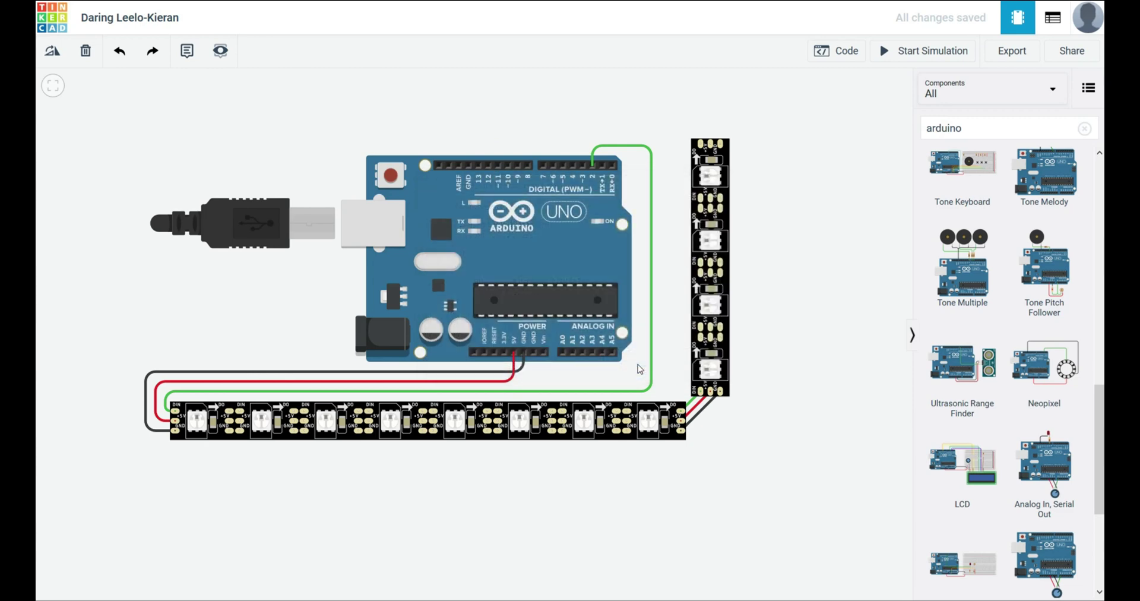